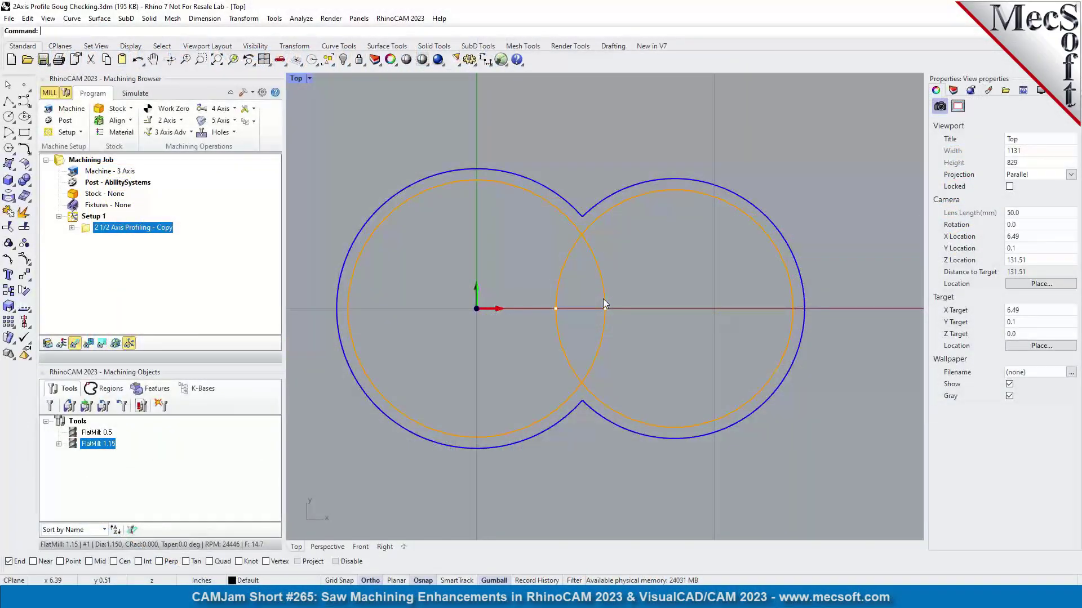
# Switch to the 2Axis SawMachining-2023-REV1.3dm file and maximize its Perspective viewport around the slotted block
pyautogui.hotkey('alt', 'Tab')
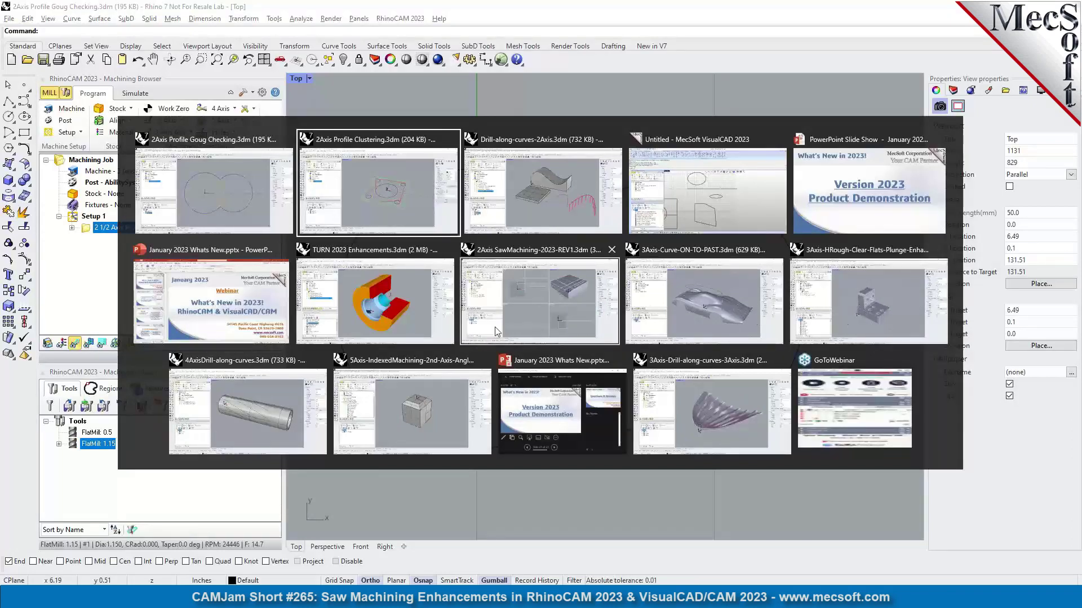
pyautogui.click(559, 303)
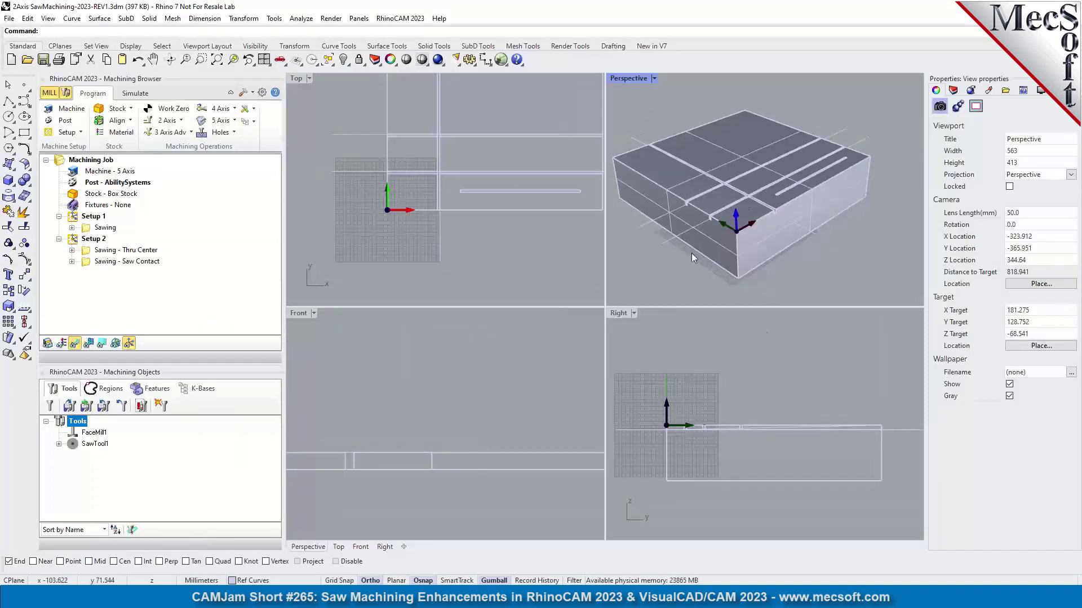
pyautogui.doubleClick(629, 80)
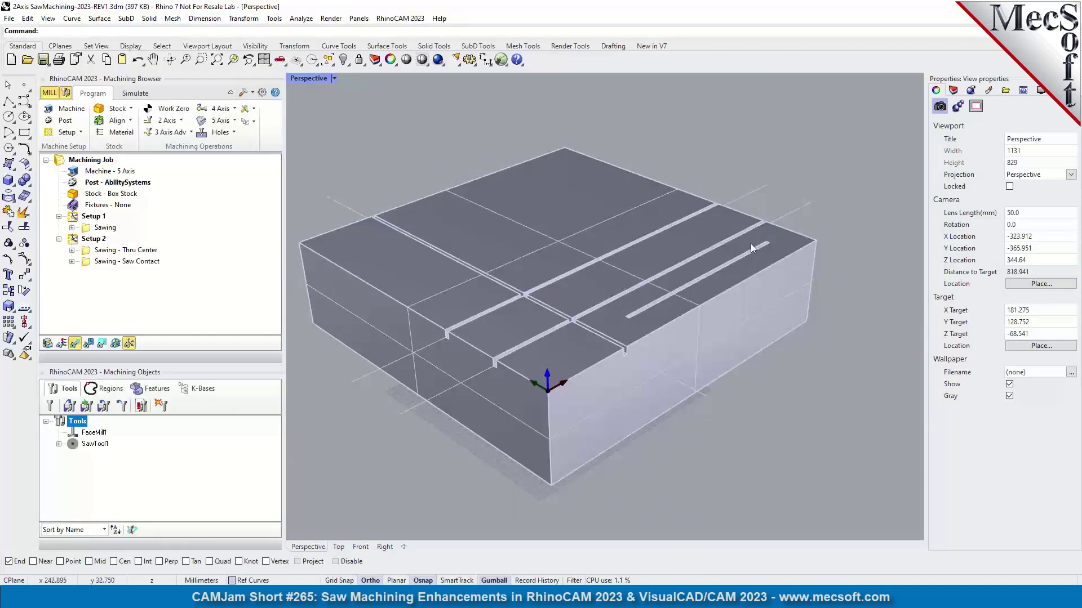
pyautogui.moveTo(750, 243); pyautogui.dragTo(465, 218, button='right')
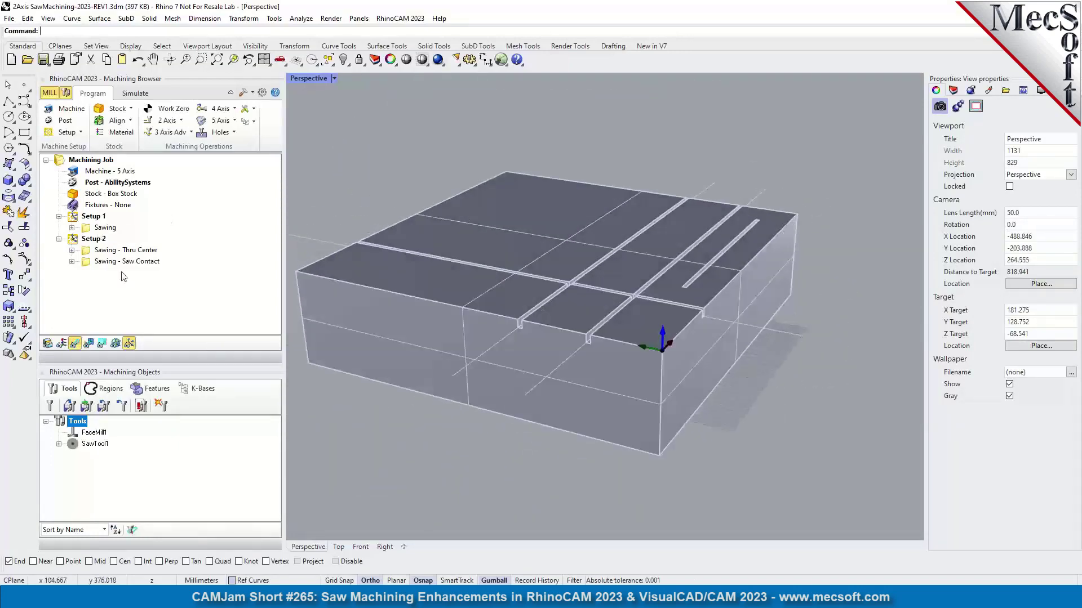
# Review the cut parameters of the Sawing - Thru Center operation against its drive curves, and close the operation unchanged
pyautogui.click(95, 250)
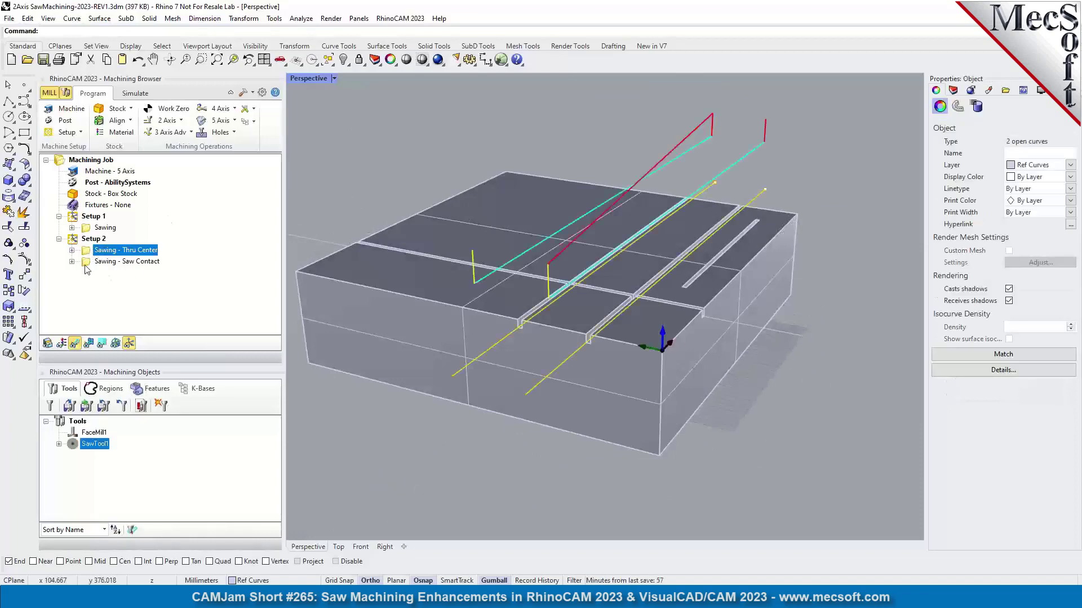
pyautogui.doubleClick(90, 254)
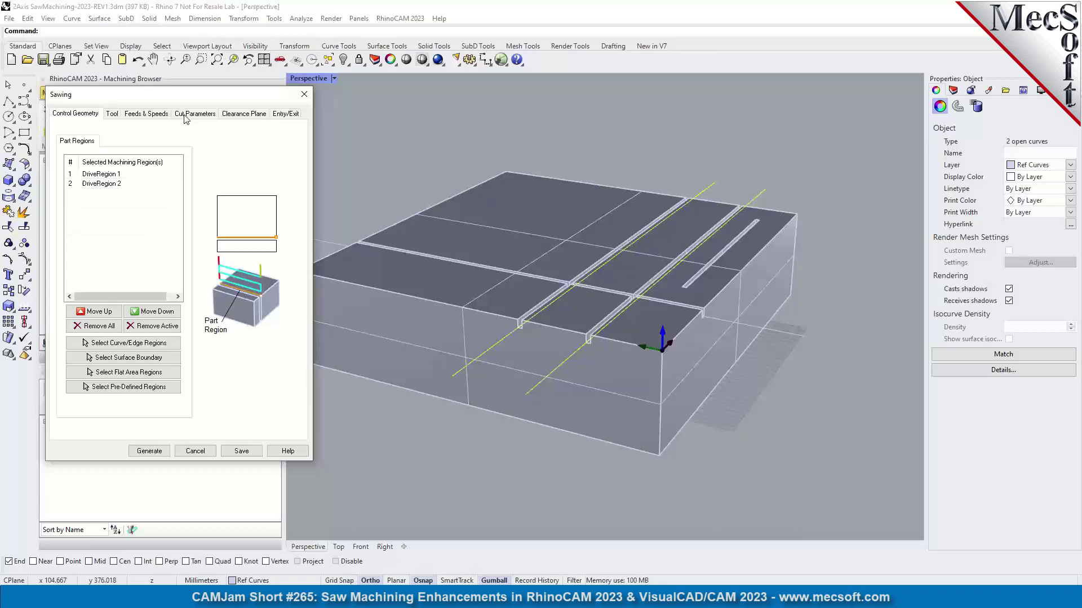
pyautogui.click(179, 115)
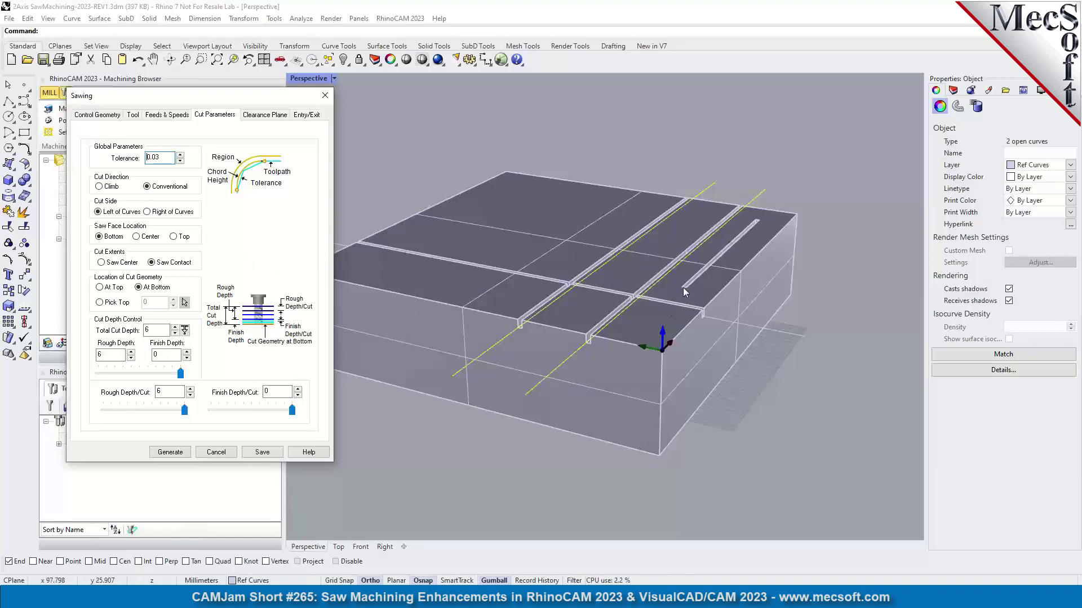
pyautogui.moveTo(796, 265); pyautogui.dragTo(631, 349, button='right')
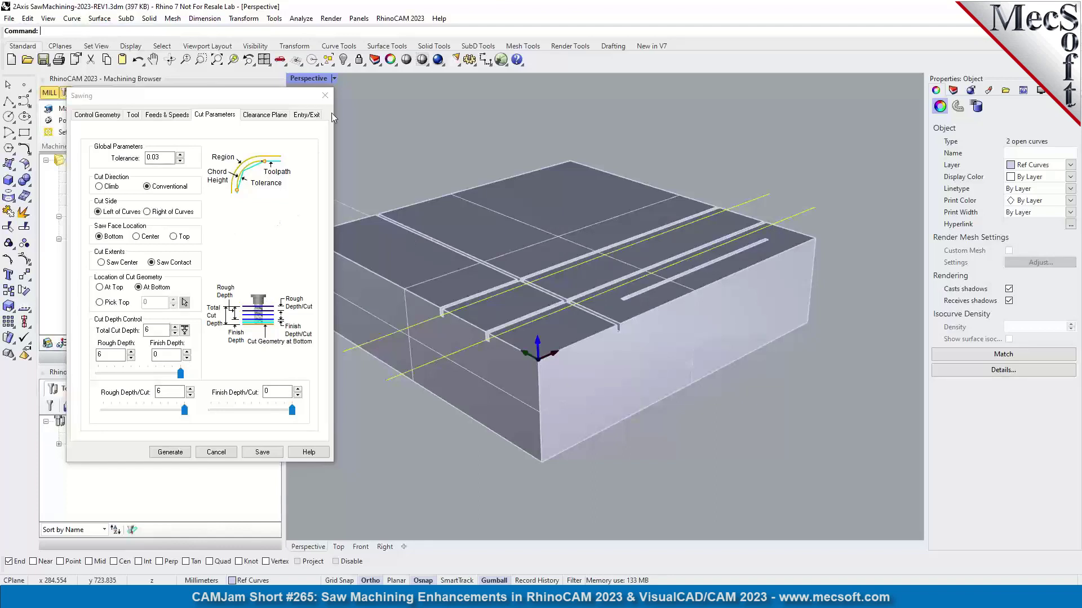
pyautogui.click(325, 97)
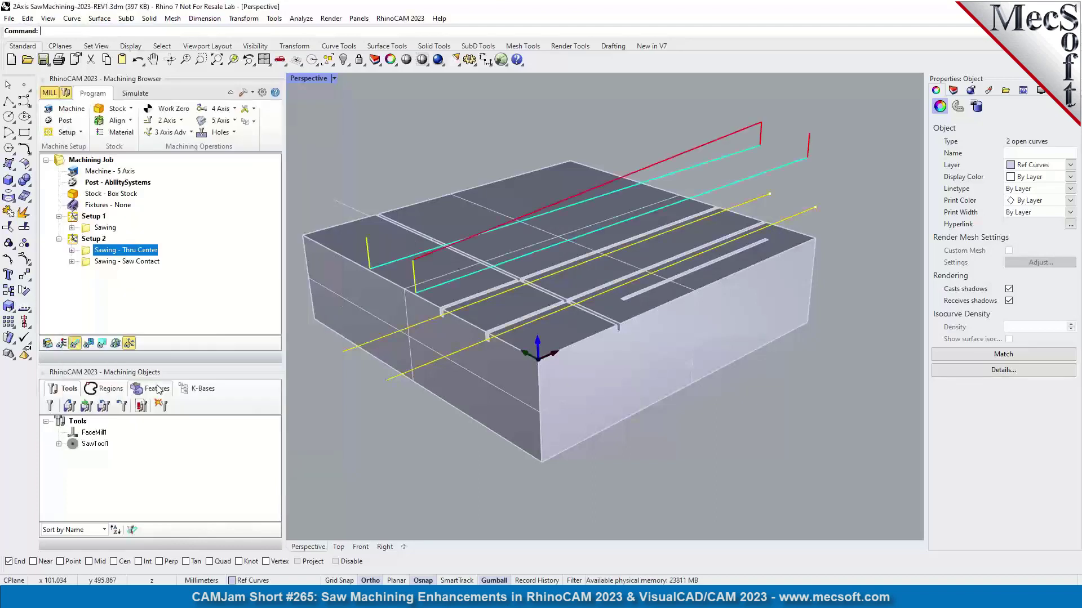
# Display the Sawing - Saw Contact operation's toolpath and open its list of toolpath motions
pyautogui.click(97, 261)
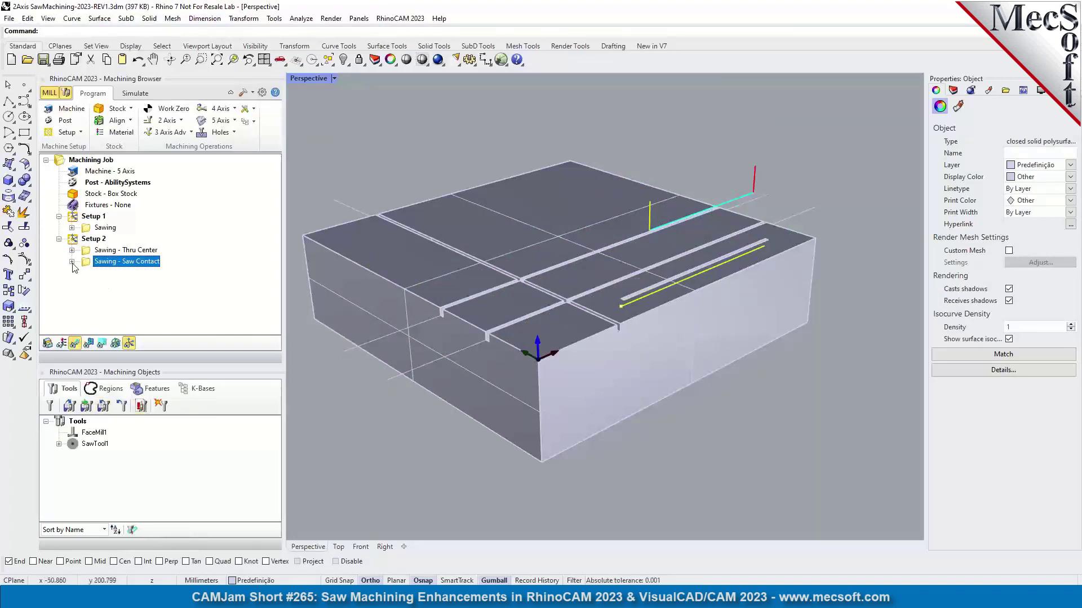
pyautogui.press('Delete')
pyautogui.doubleClick(115, 307)
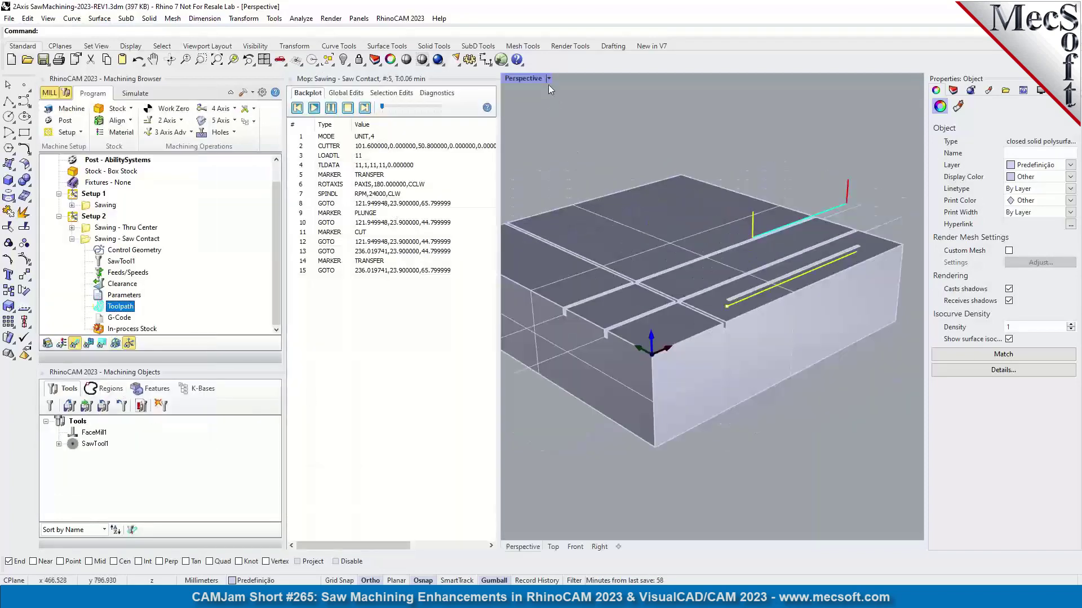
# Show the block and saw toolpath from the Back view in wireframe display, trying the Right and Left views first
pyautogui.click(280, 60)
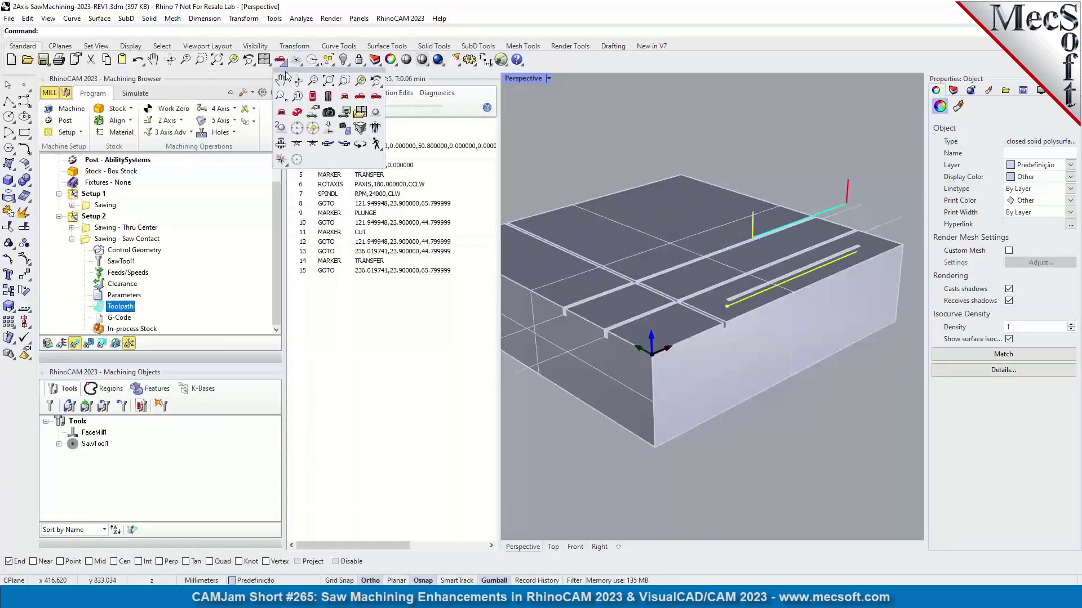
pyautogui.click(359, 98)
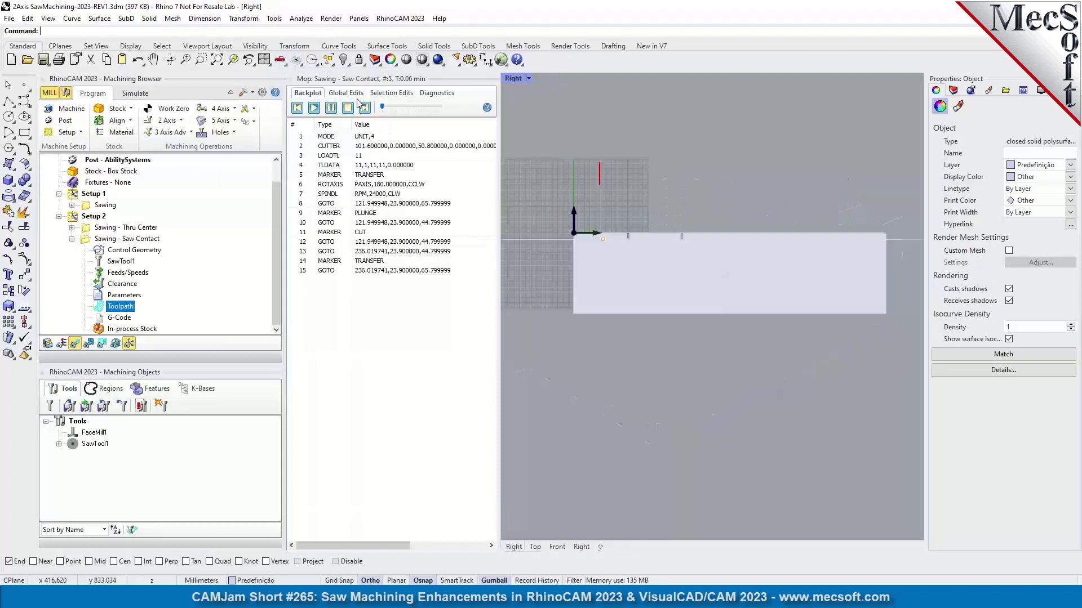
pyautogui.click(280, 60)
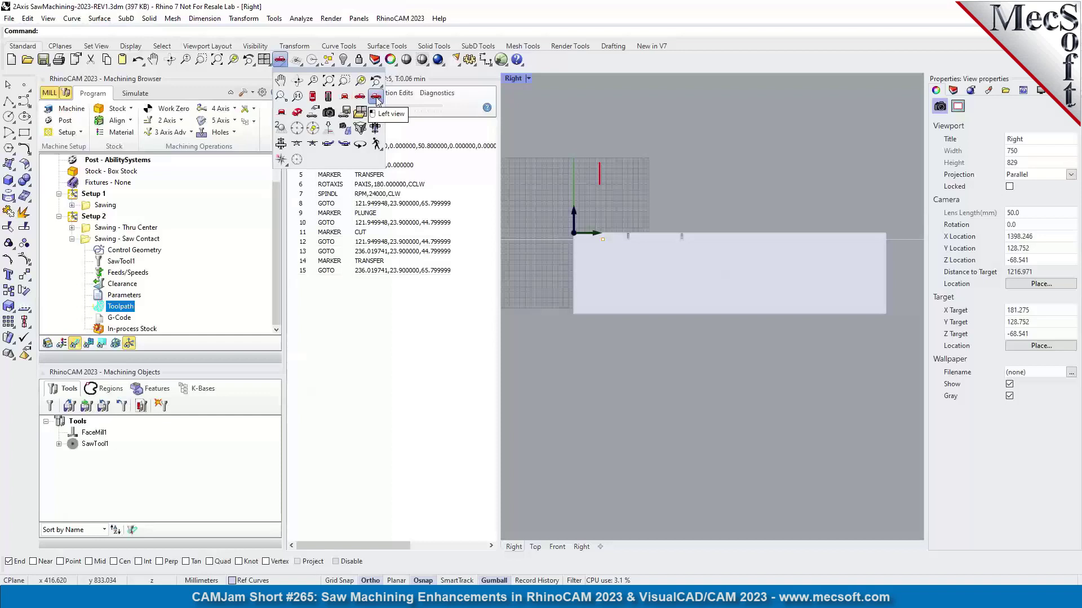
pyautogui.click(375, 96)
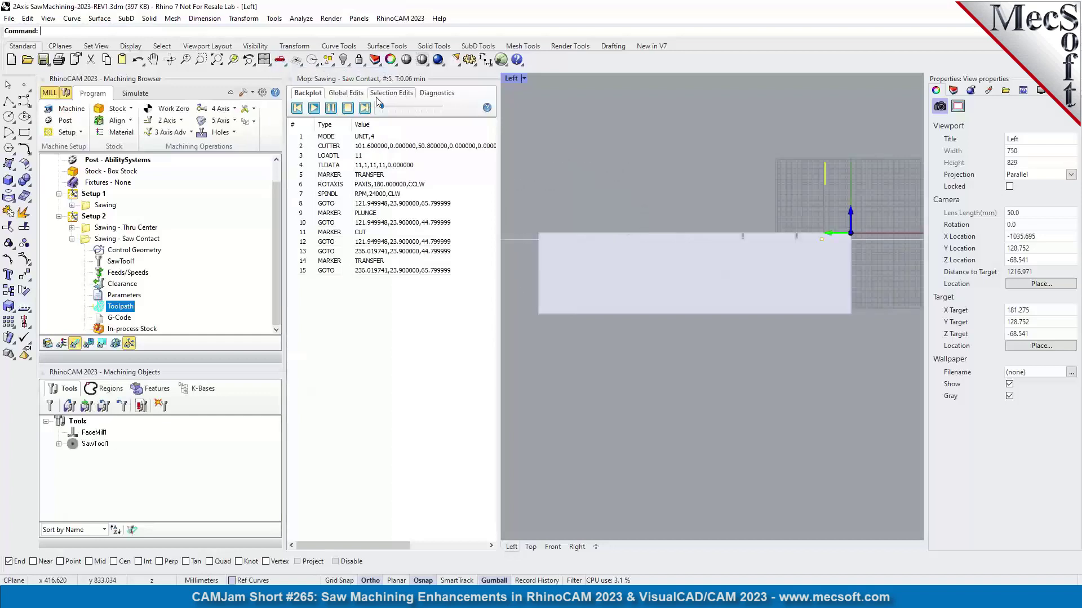
pyautogui.click(285, 63)
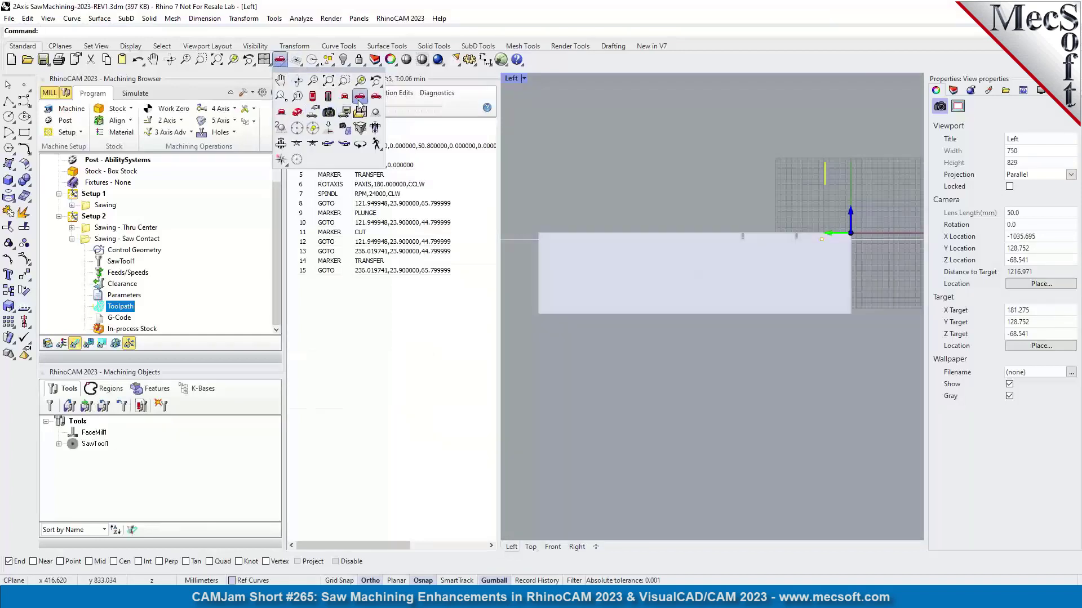
pyautogui.click(281, 112)
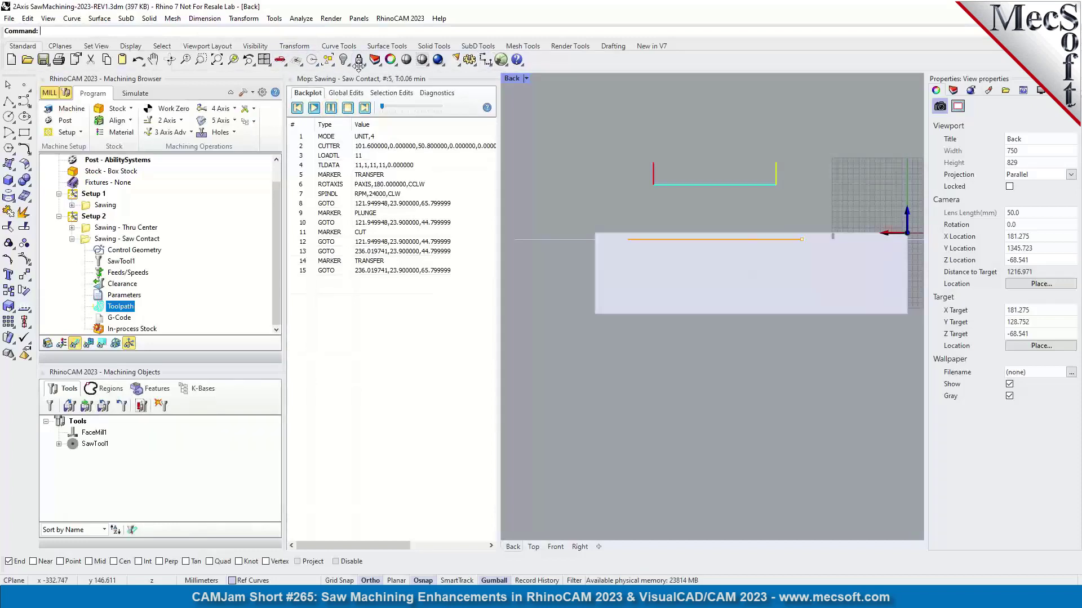
pyautogui.click(427, 65)
pyautogui.scroll(4, 739, 181)
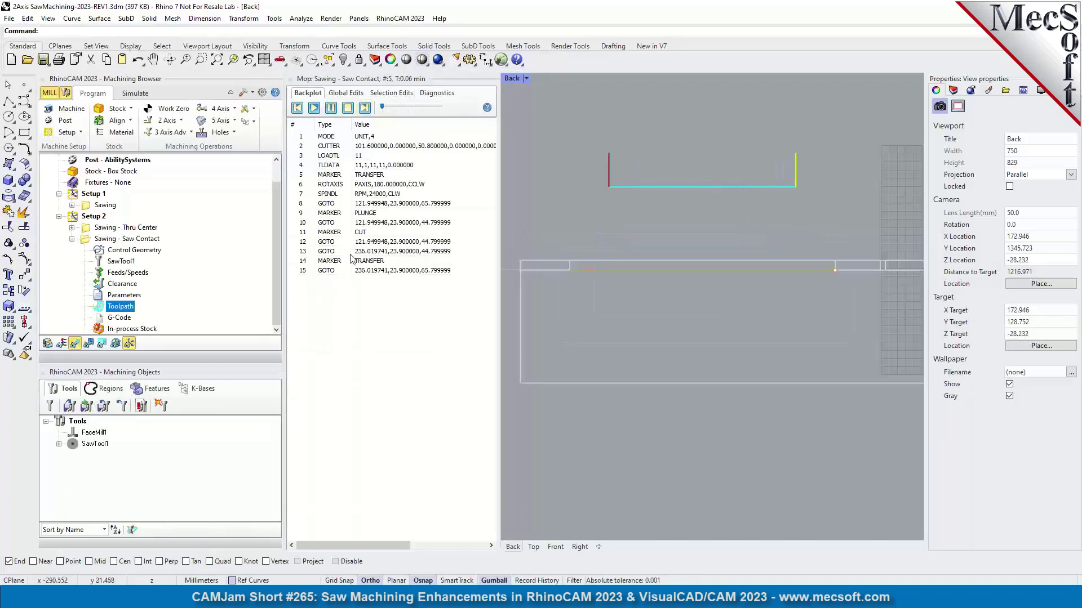
# Step through the Saw Contact toolpath motions from the MODE line to the first GOTO position on line 8
pyautogui.click(367, 141)
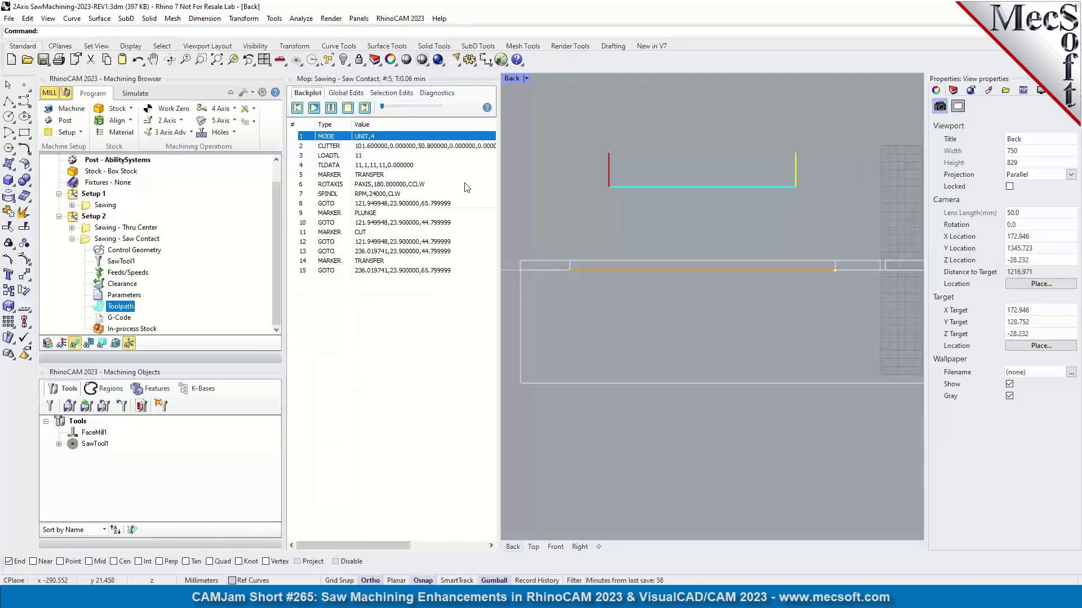
pyautogui.press('Down')
pyautogui.press('Down')
pyautogui.press('Down')
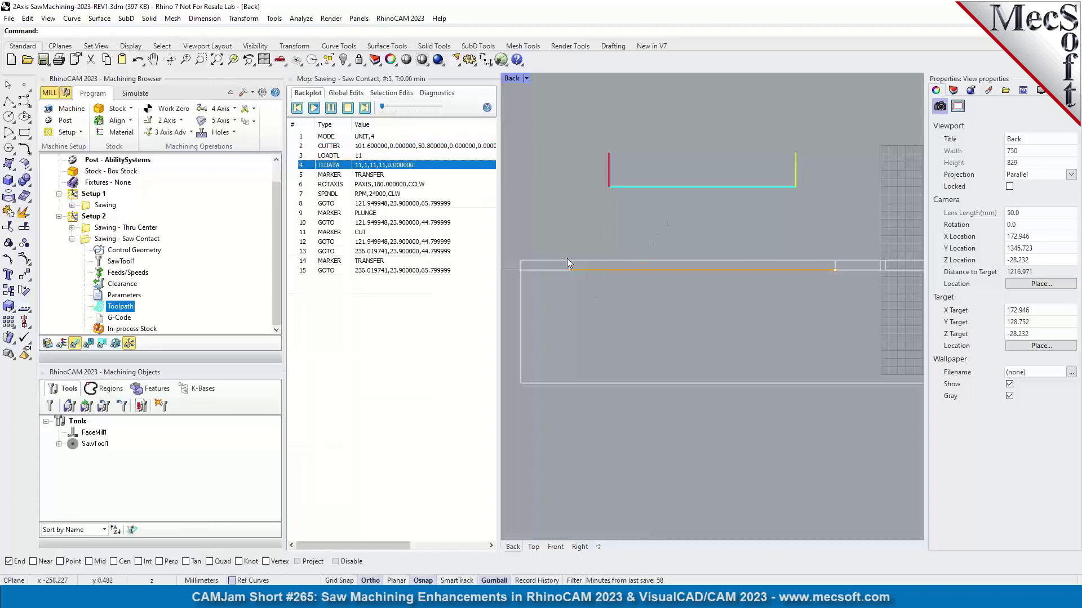
pyautogui.scroll(6, 575, 266)
pyautogui.scroll(-3, 585, 263)
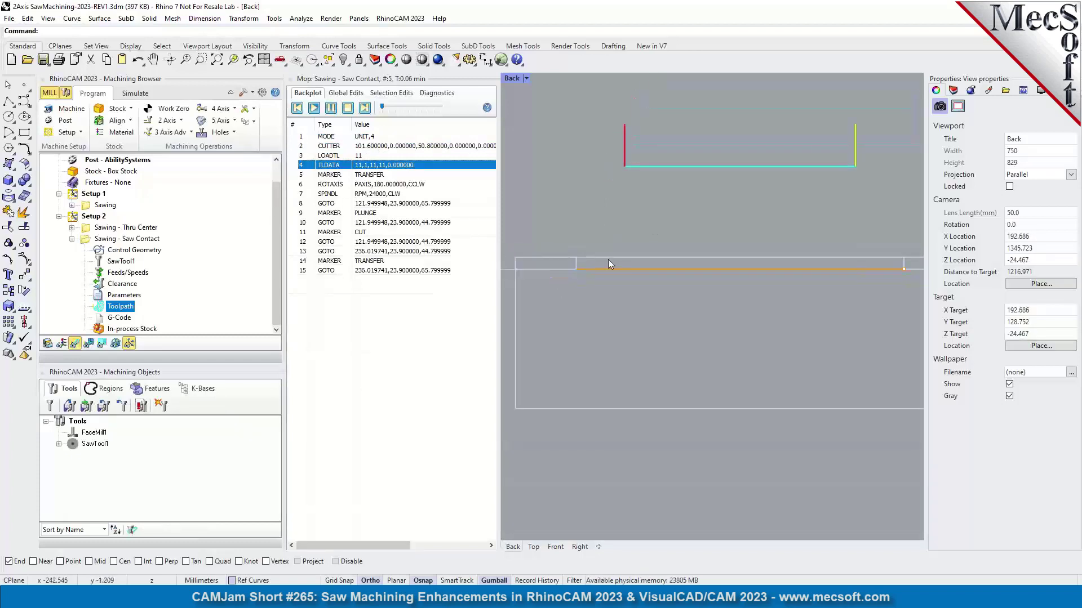
pyautogui.click(396, 175)
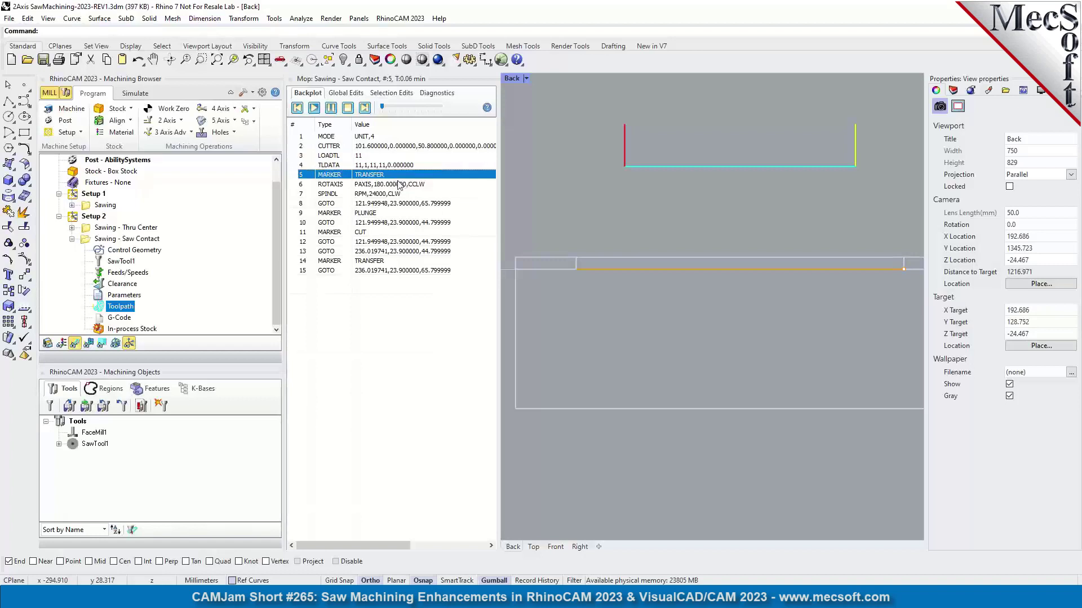
pyautogui.press('Down')
pyautogui.press('Down')
pyautogui.press('Down')
pyautogui.press('Down')
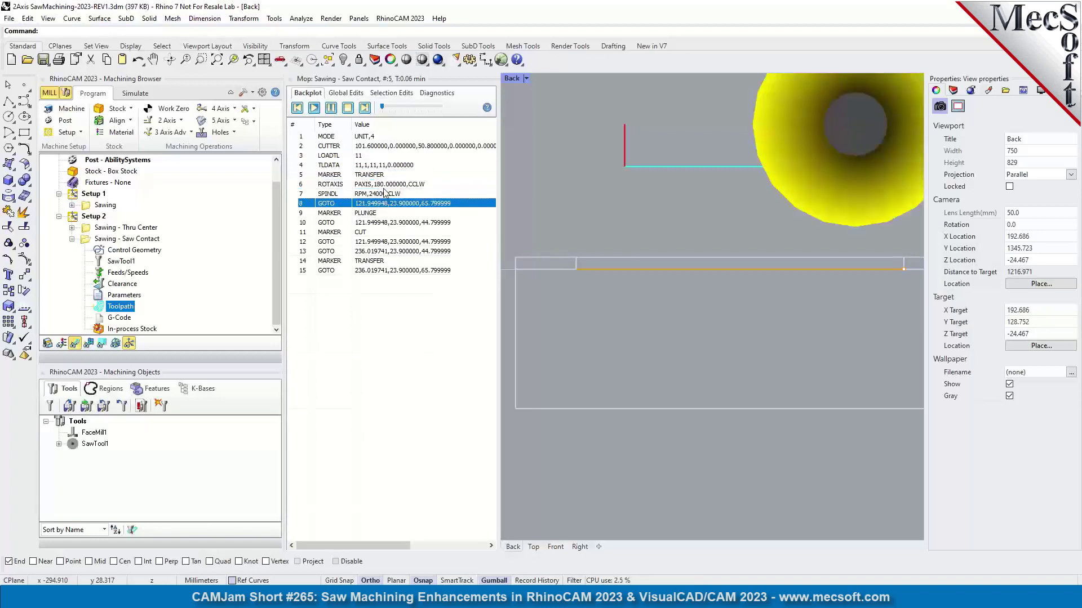
# Advance the saw to the end-of-cut GOTO on line 13 and examine its contact with the slot's end
pyautogui.press('Down')
pyautogui.press('Down')
pyautogui.press('Down')
pyautogui.press('Down')
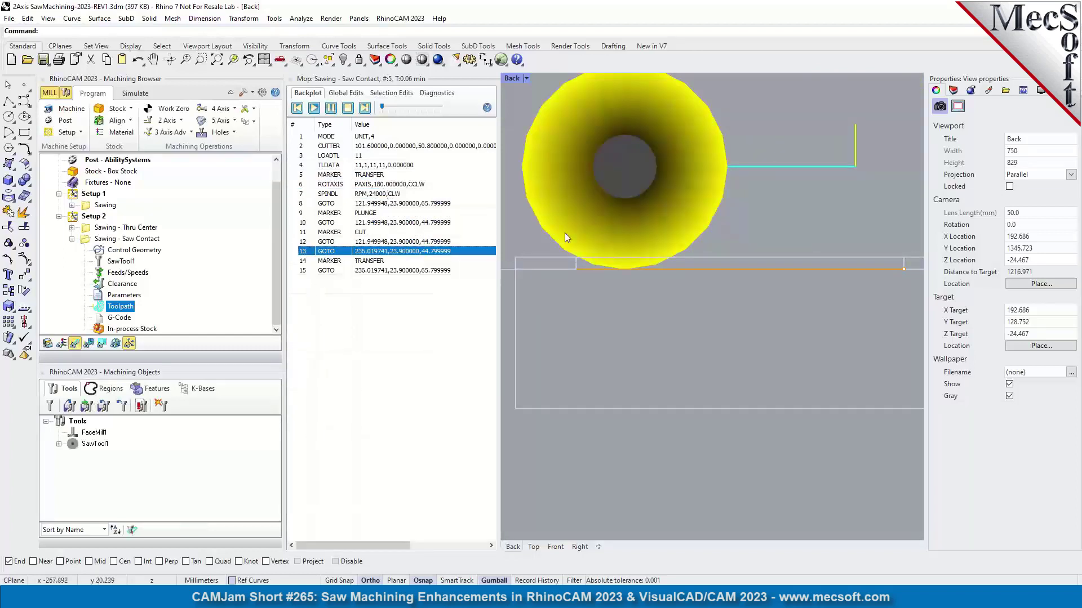
pyautogui.scroll(5, 571, 262)
pyautogui.scroll(1, 570, 261)
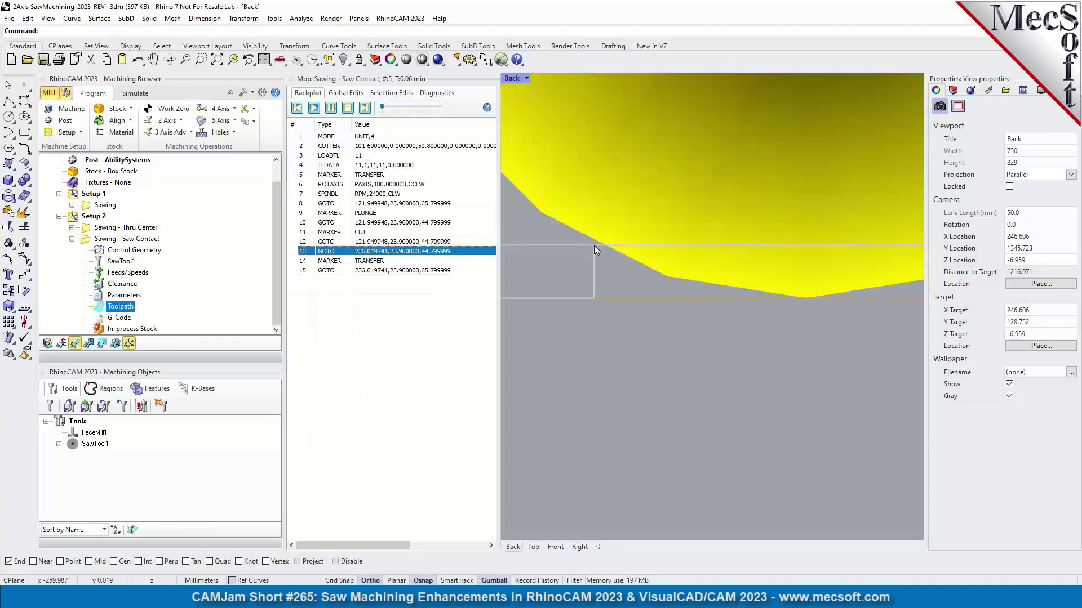
pyautogui.scroll(-3, 593, 249)
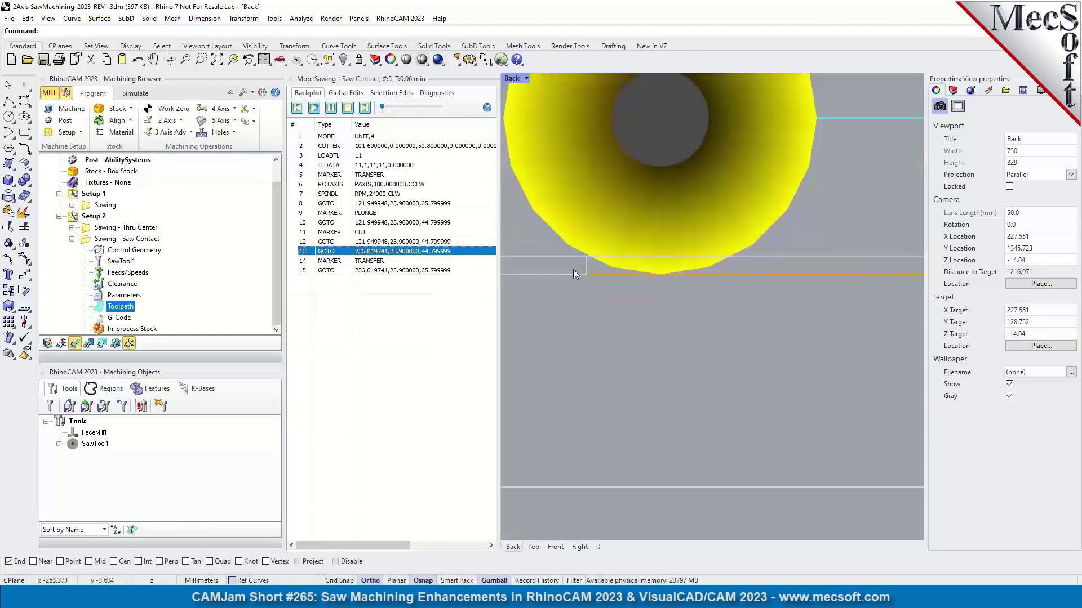
pyautogui.scroll(-2, 650, 265)
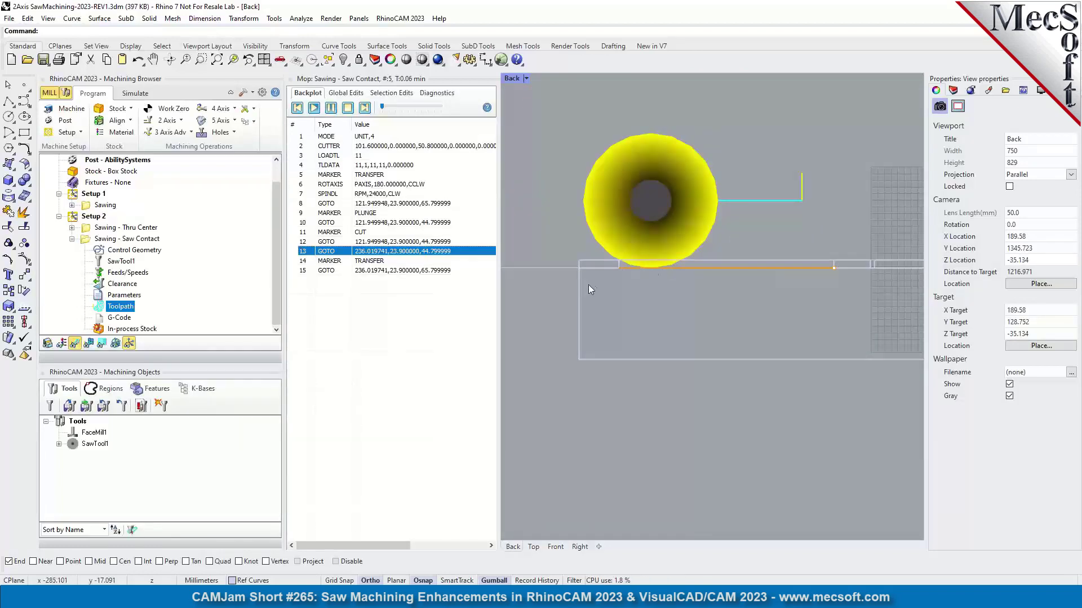
pyautogui.scroll(3, 628, 251)
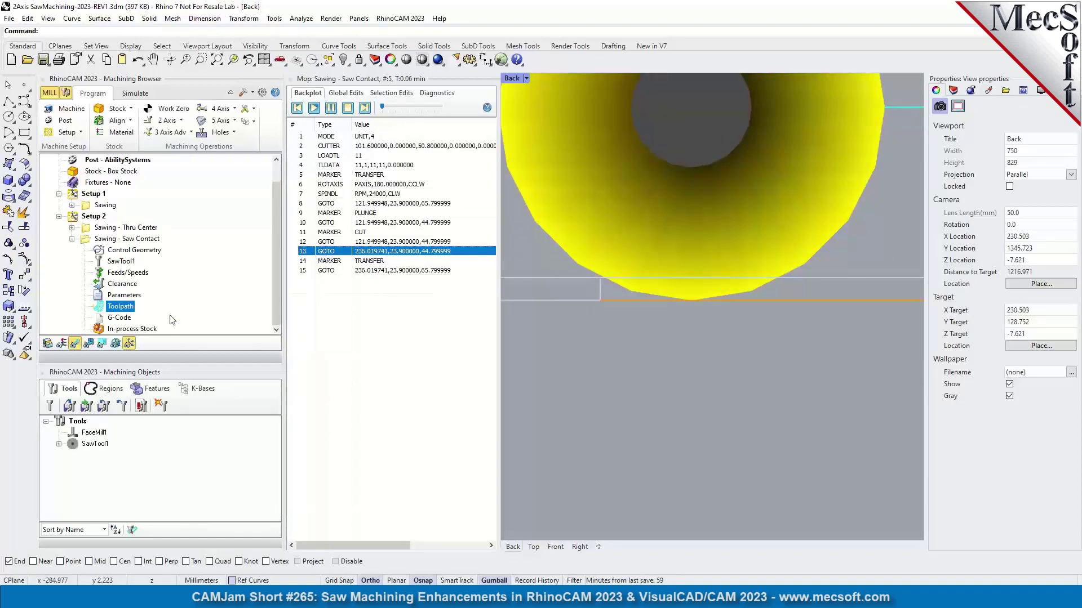
# Review the Sawing - Saw Contact operation's cut parameters, including cut extents and total cut depth, and cancel without changes
pyautogui.doubleClick(84, 241)
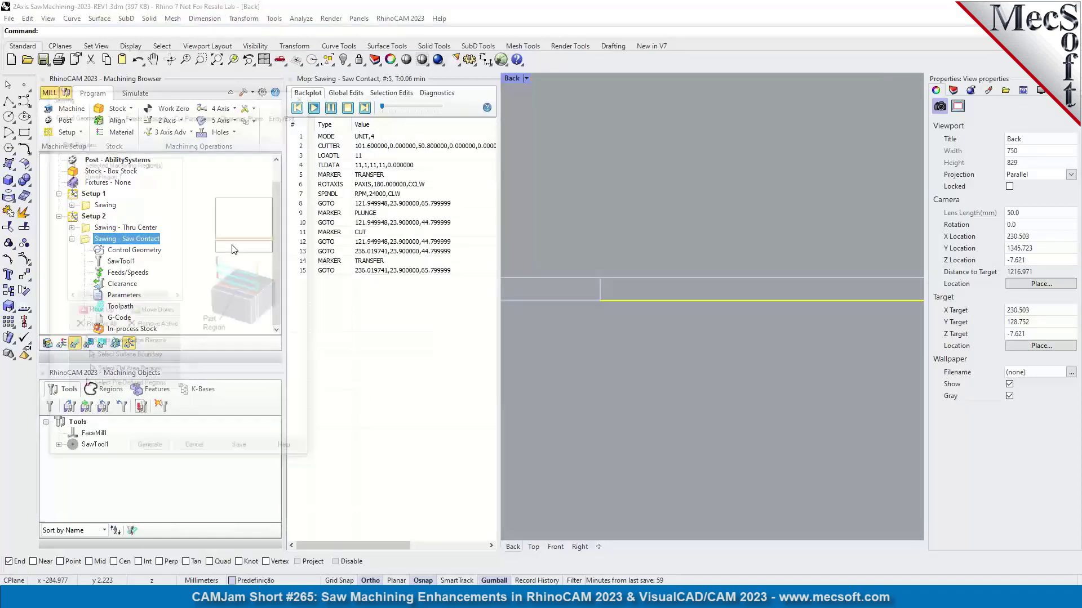
pyautogui.moveTo(198, 94); pyautogui.dragTo(229, 86)
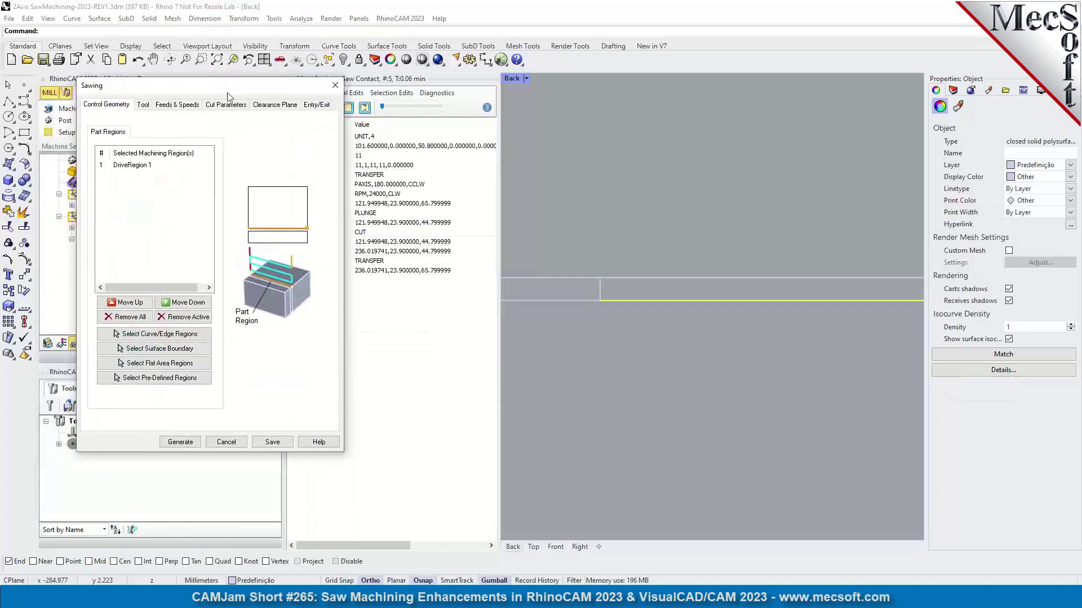
pyautogui.click(221, 106)
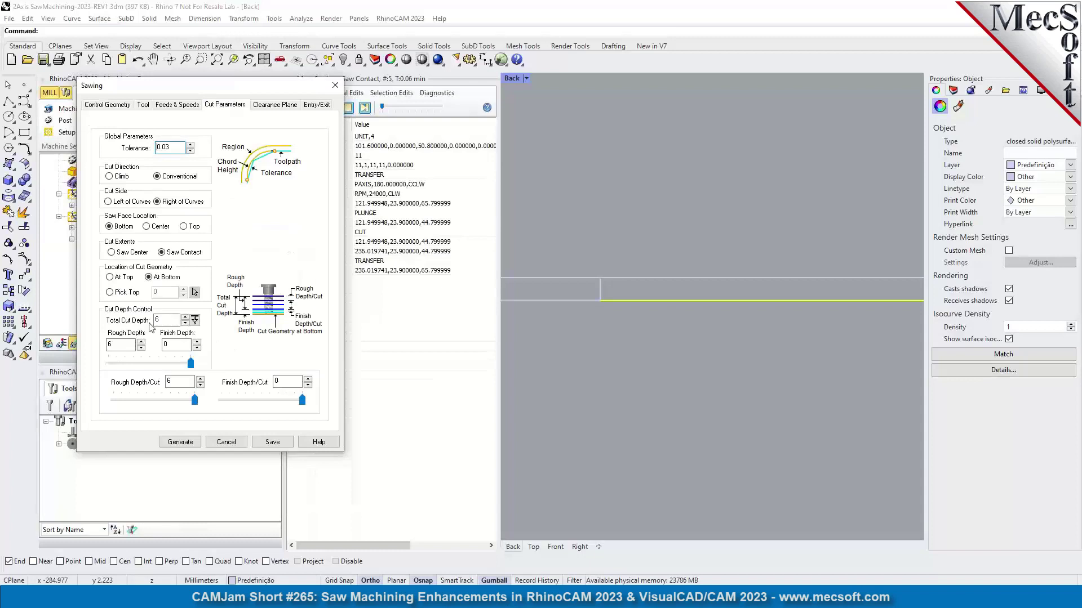
pyautogui.moveTo(168, 321)
pyautogui.click(231, 442)
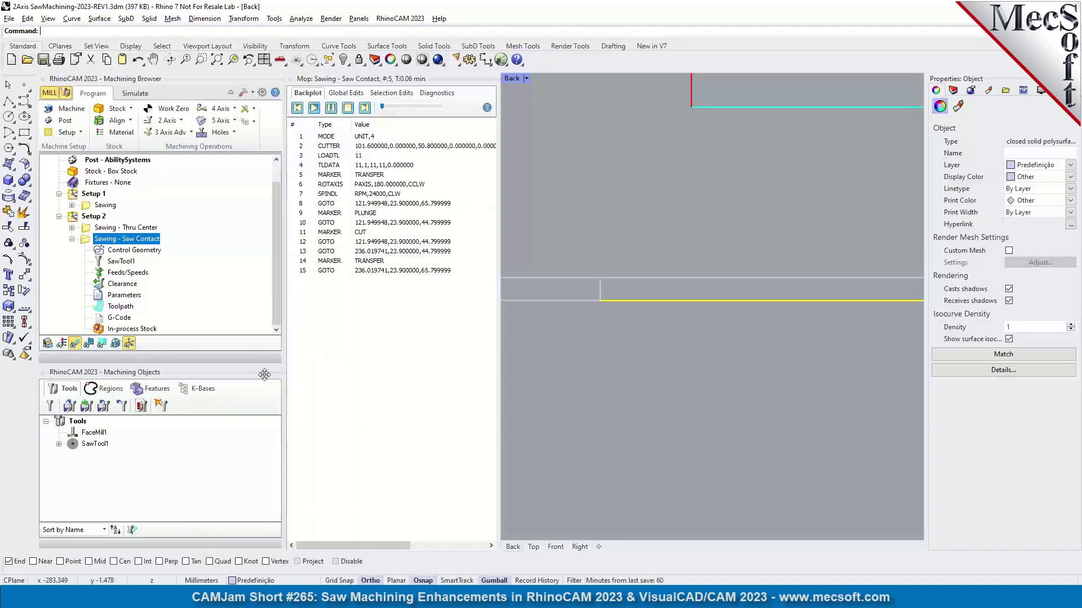
# Set the Sawing - Saw Contact operation's cut extents to Saw Center and regenerate its toolpath
pyautogui.press('alt')
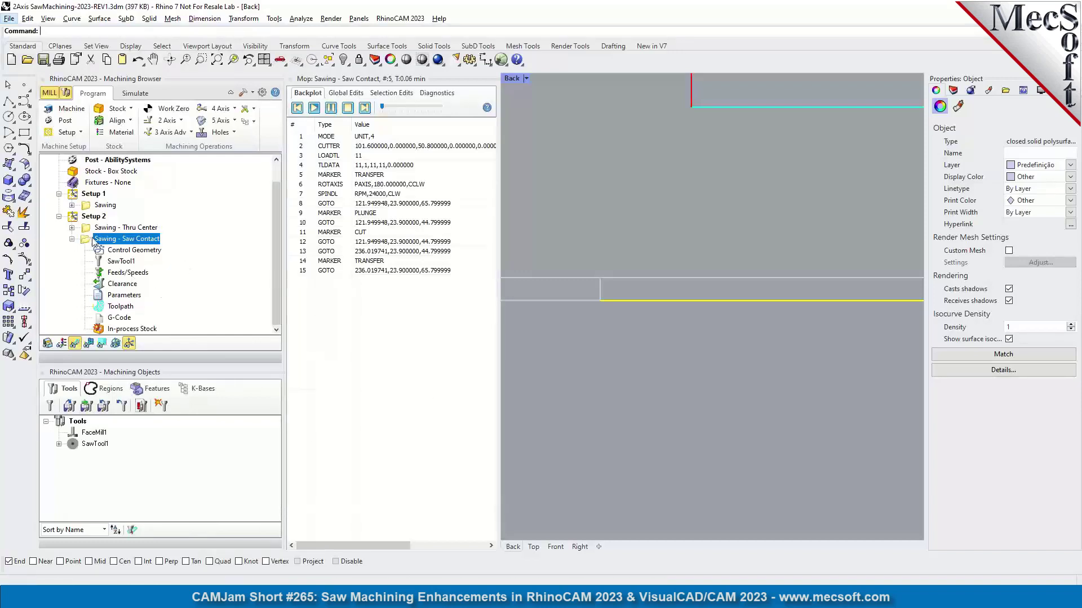
pyautogui.doubleClick(87, 242)
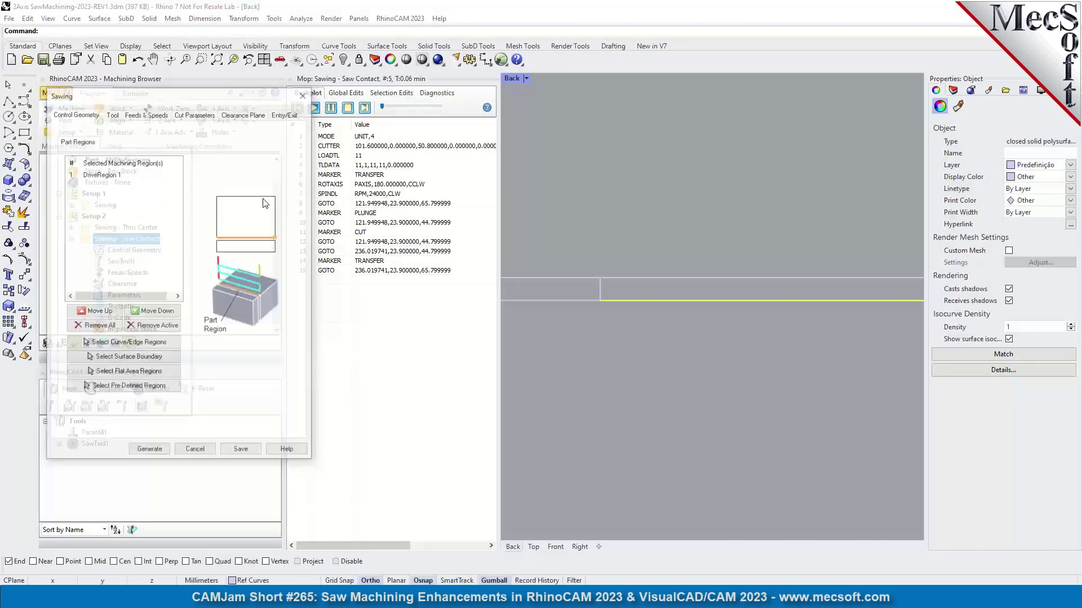
pyautogui.click(194, 113)
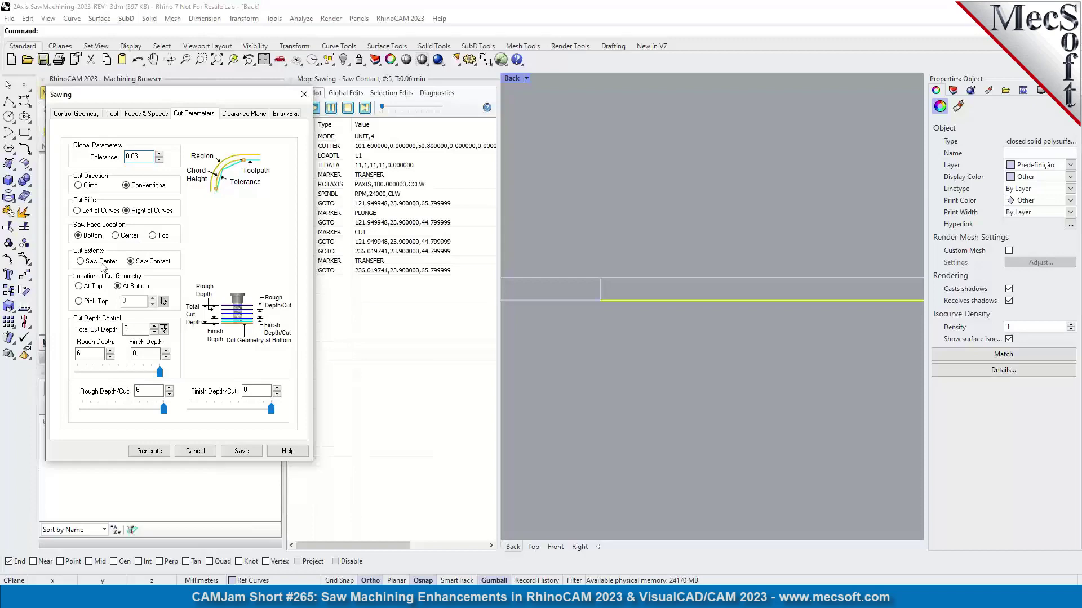
pyautogui.click(81, 261)
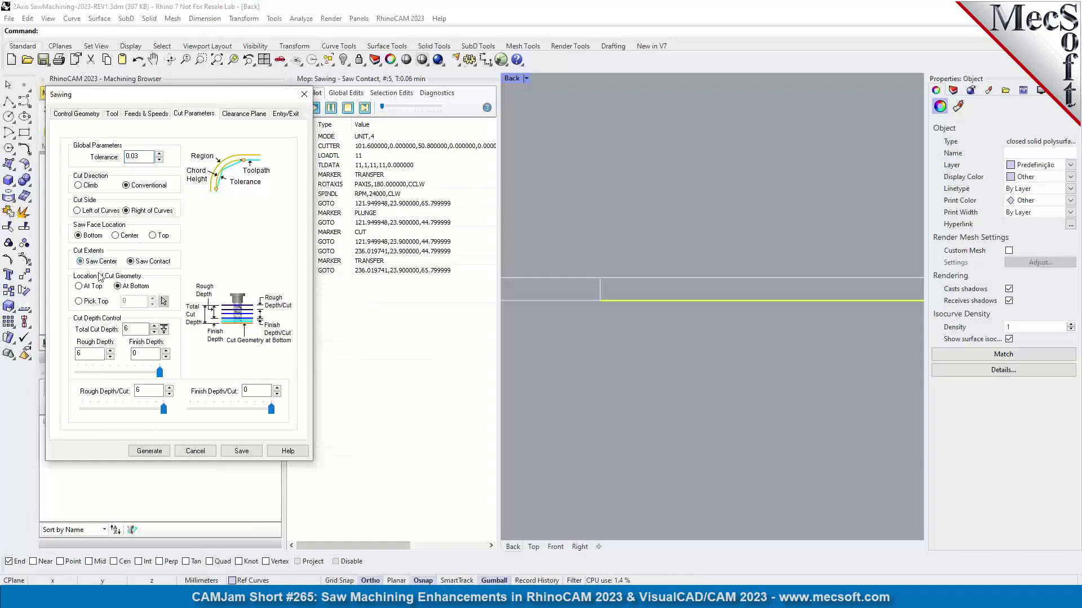
pyautogui.click(160, 452)
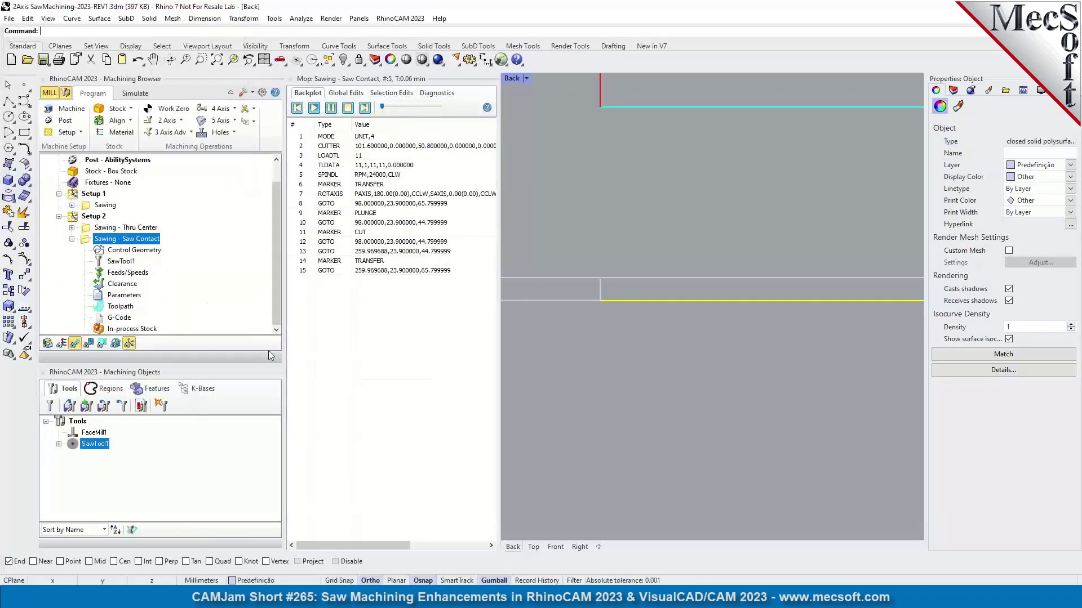
# Step through the regenerated toolpath motions to the end-of-cut GOTO on line 13
pyautogui.click(399, 148)
pyautogui.press('Down')
pyautogui.press('Down')
pyautogui.press('Down')
pyautogui.press('Down')
pyautogui.press('Down')
pyautogui.press('Down')
pyautogui.press('Down')
pyautogui.press('Down')
pyautogui.press('Down')
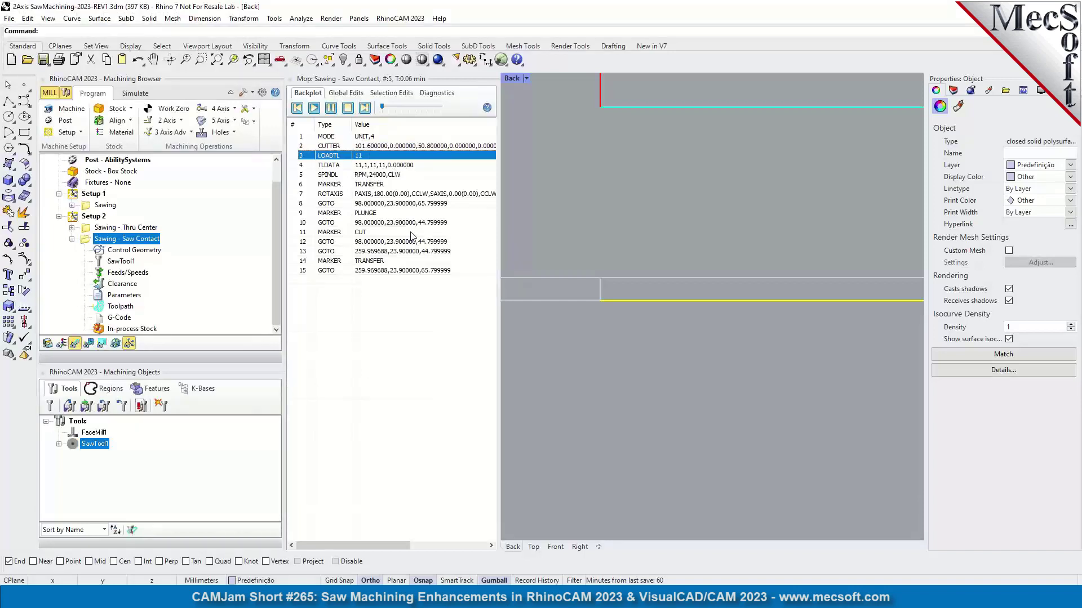
pyautogui.press('Down')
pyautogui.press('Down')
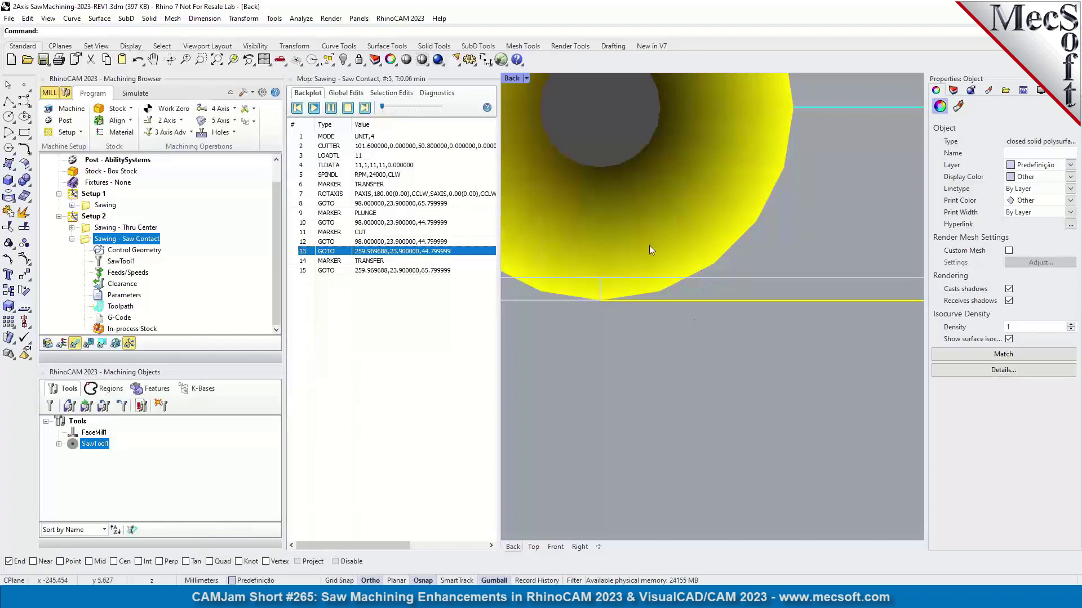
# Switch to the Perspective view and examine the saw's position at the slot's end from several angles
pyautogui.click(285, 65)
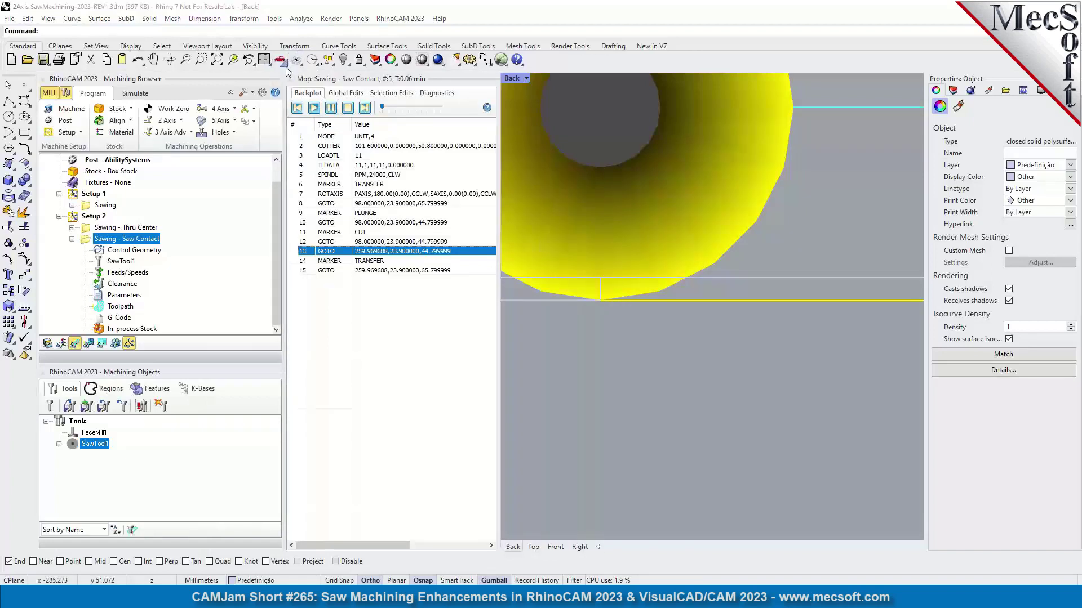
pyautogui.click(313, 97)
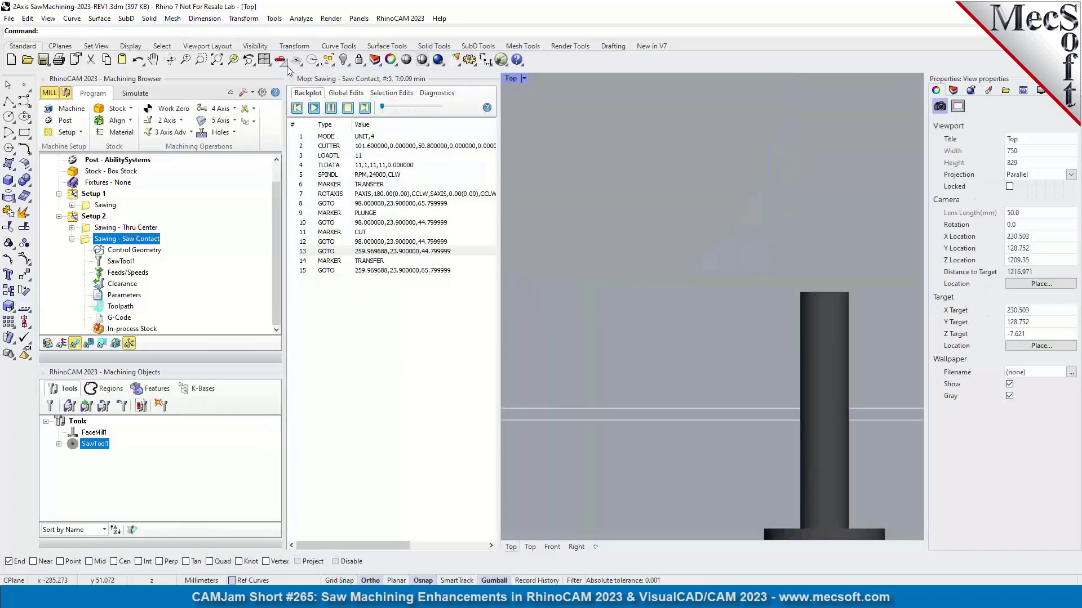
pyautogui.click(301, 126)
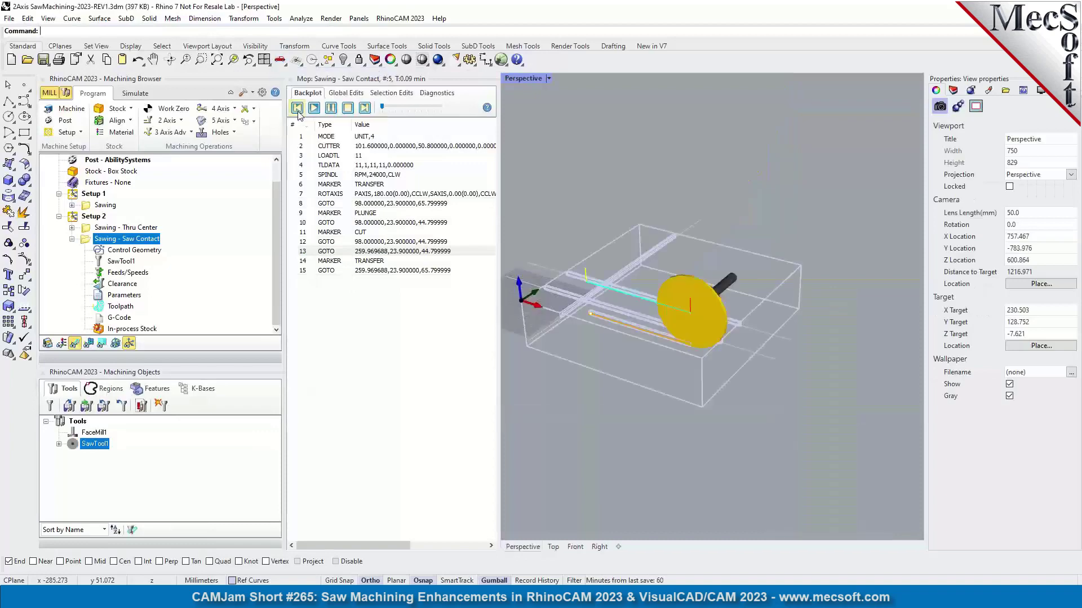
pyautogui.scroll(6, 704, 347)
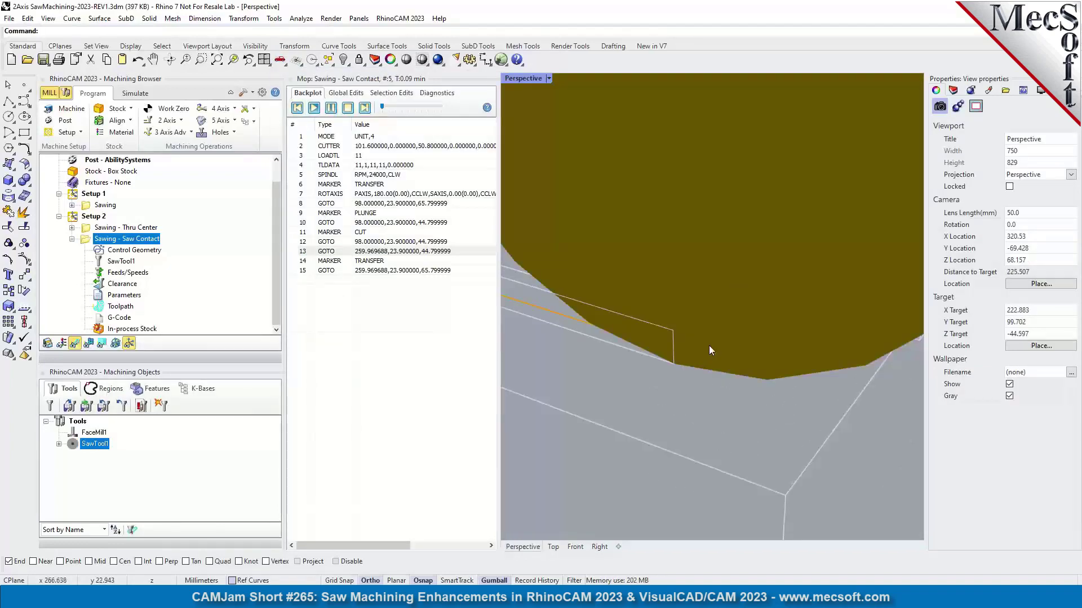
pyautogui.scroll(-4, 708, 340)
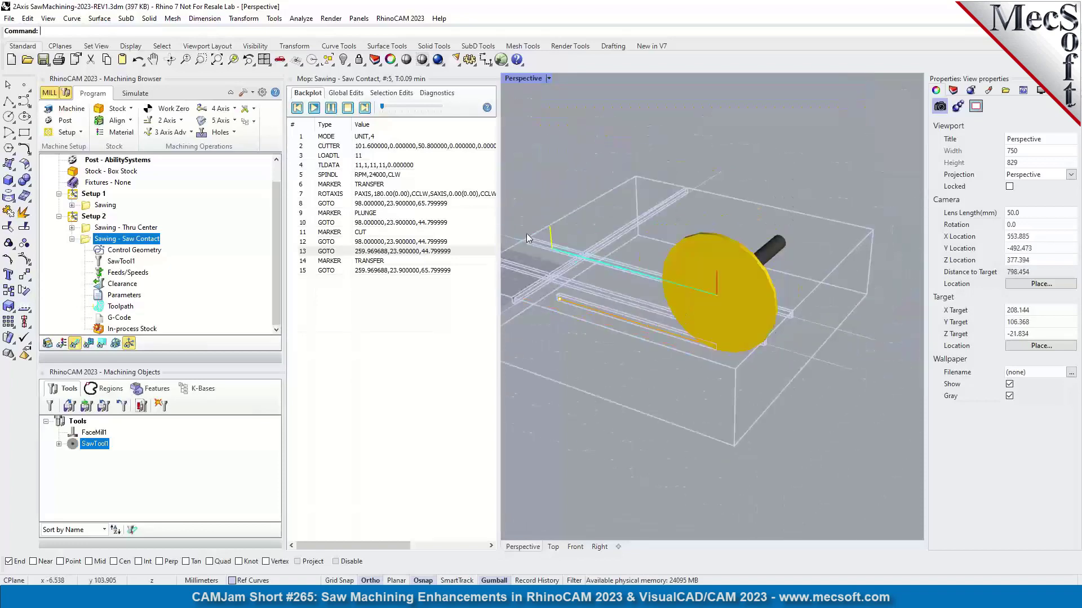
pyautogui.moveTo(668, 317); pyautogui.dragTo(776, 242, button='right')
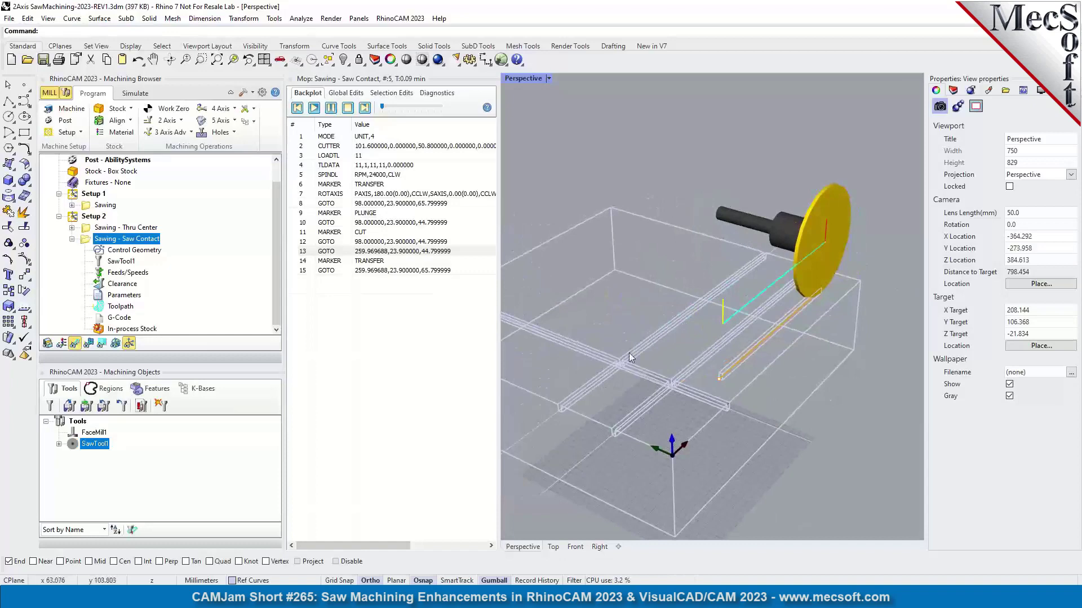
pyautogui.moveTo(765, 353); pyautogui.dragTo(661, 268, button='right')
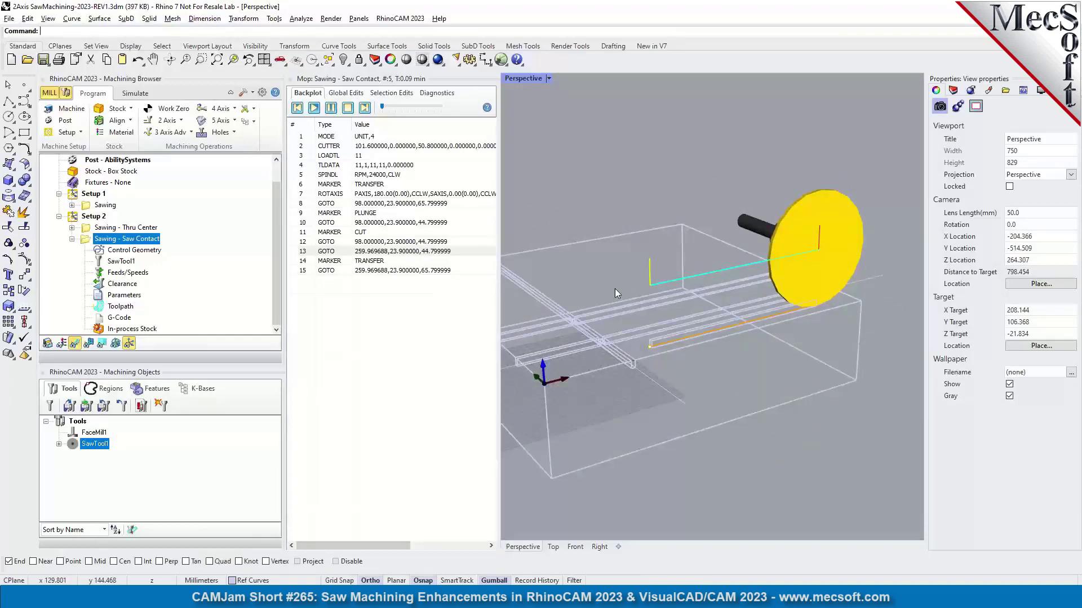